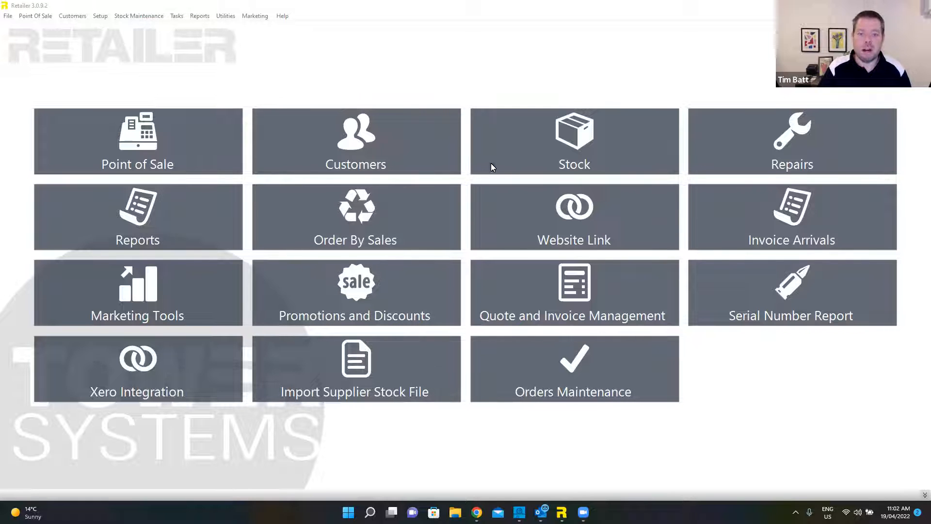
Step: From Point of Sale, look up the SPIKA BLACK SAFE - LARGE (SCH1 LARGE - ABCH) under SAFES
left_click(162, 147)
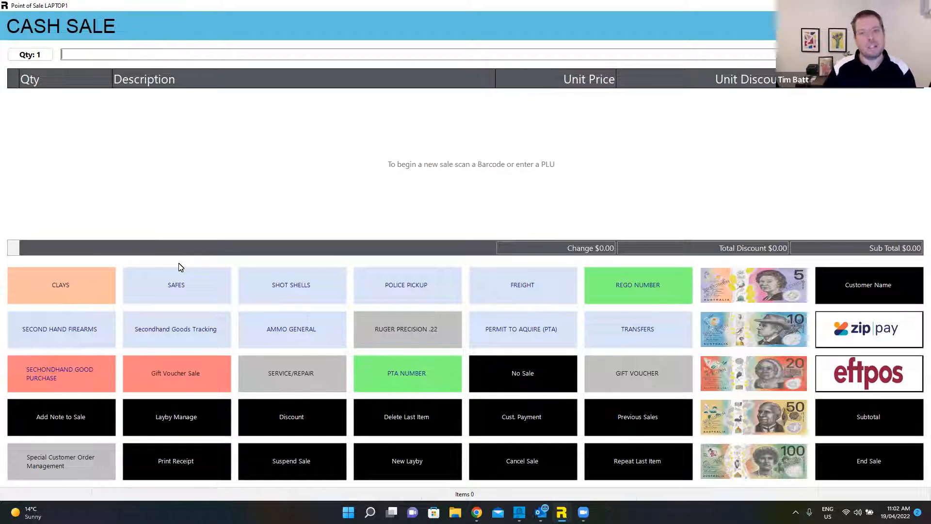
left_click(184, 290)
left_click(83, 290)
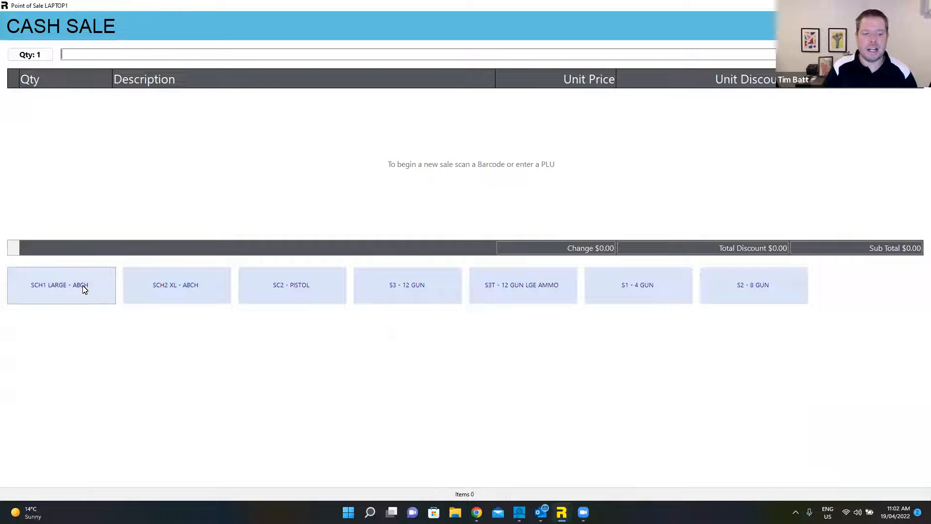
left_click(83, 287)
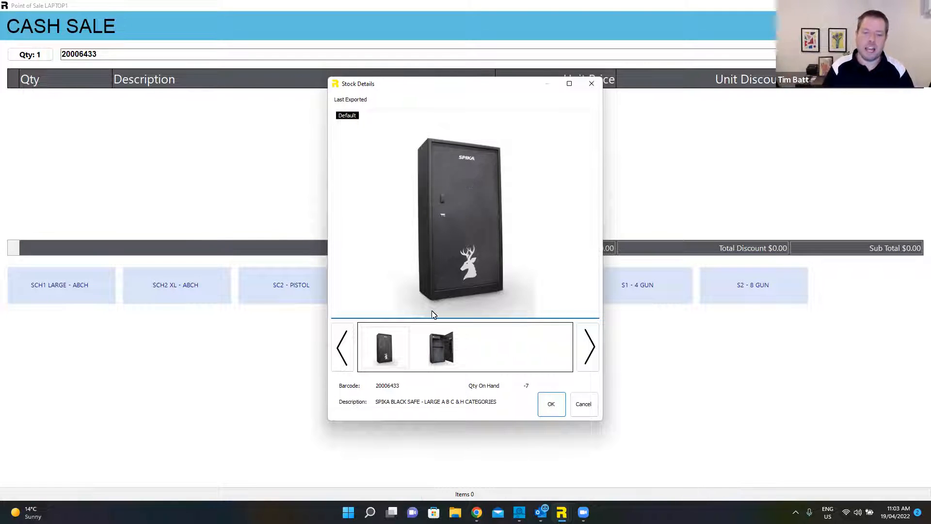
Step: Browse the safe's open and closed photos and confirm its stock details
left_click(430, 359)
left_click(397, 344)
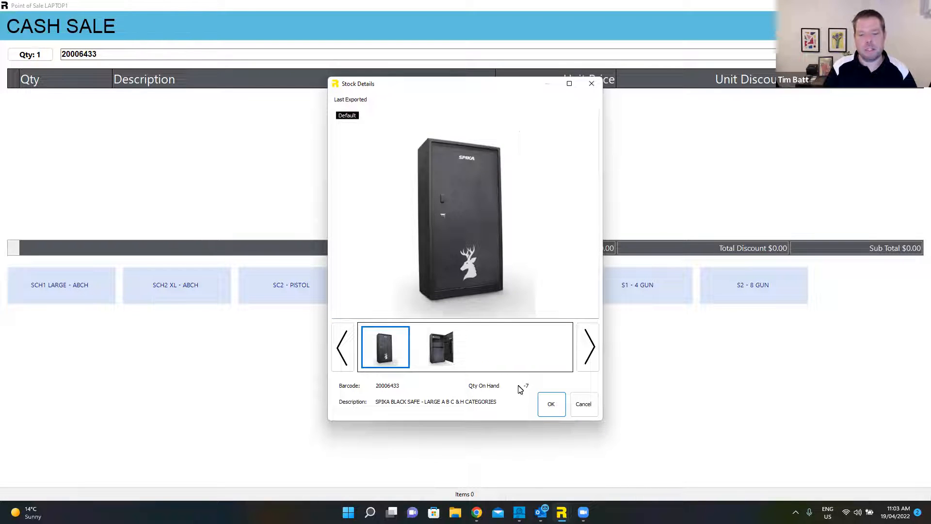
left_click(551, 405)
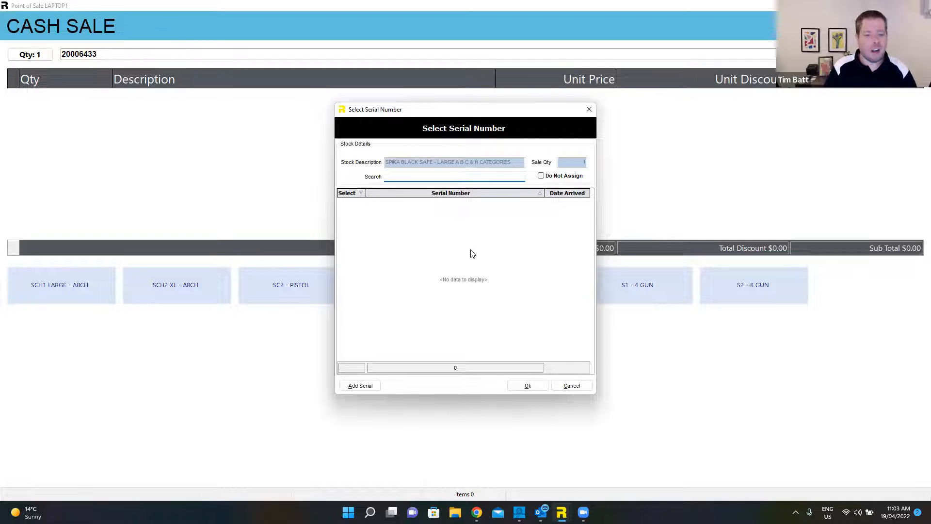
Step: Add and save serial number S678 for the large Spika safe
left_click(366, 389)
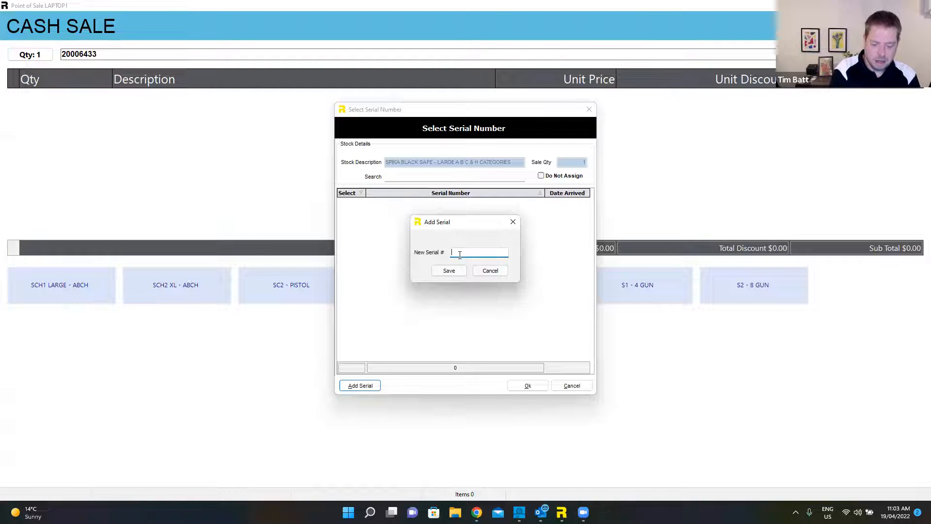
type("678")
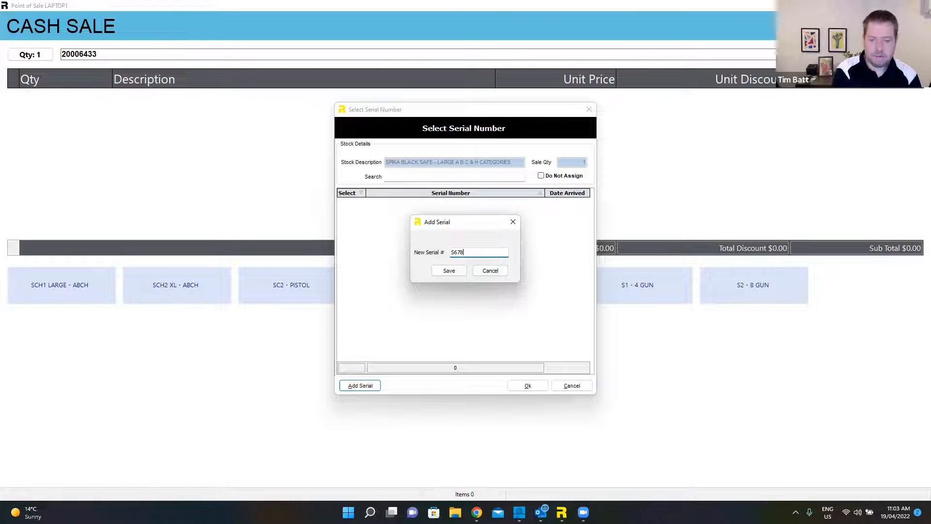
left_click(449, 270)
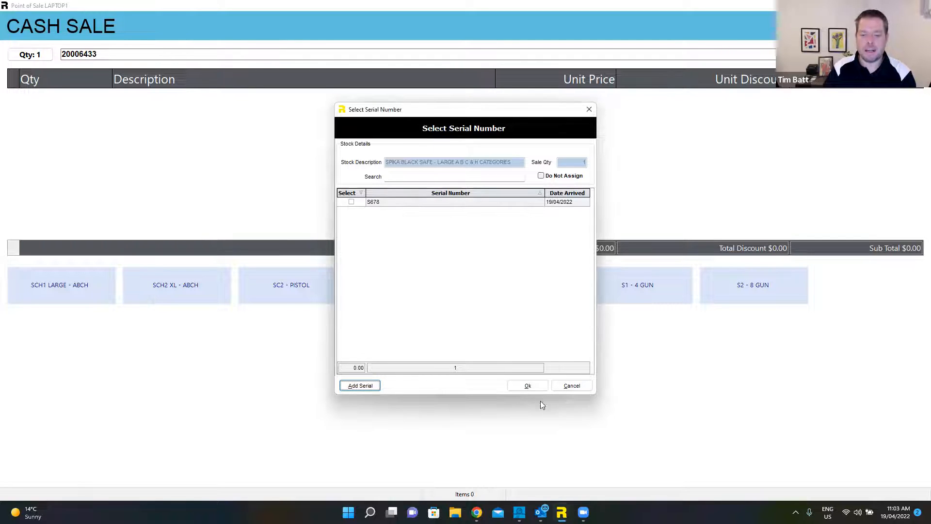
left_click(527, 386)
Step: Add the Spika safe with serial S678 to the sale, then cancel the sale
left_click(498, 286)
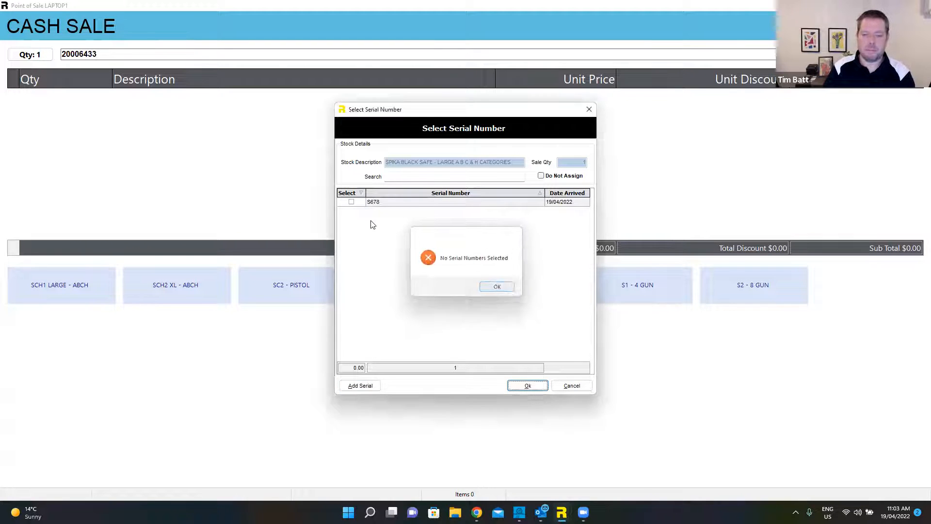
left_click(351, 201)
left_click(522, 384)
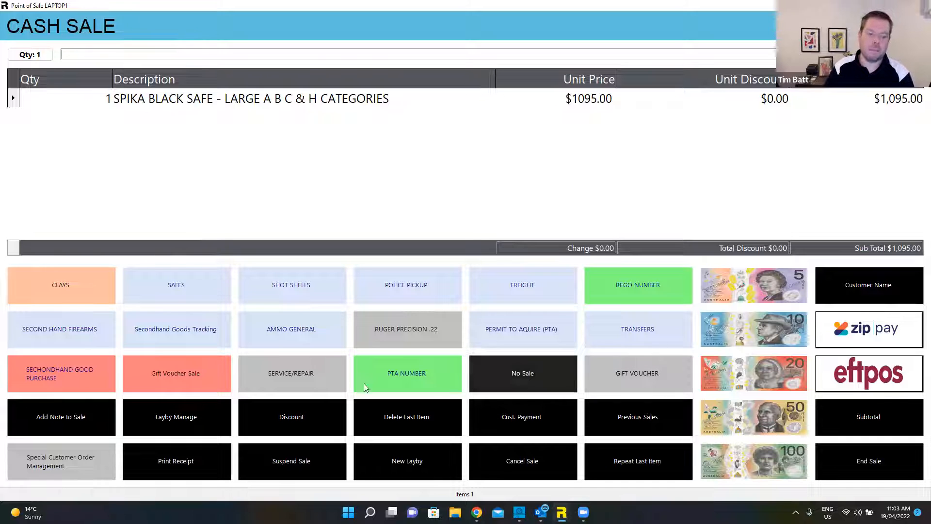
left_click(539, 465)
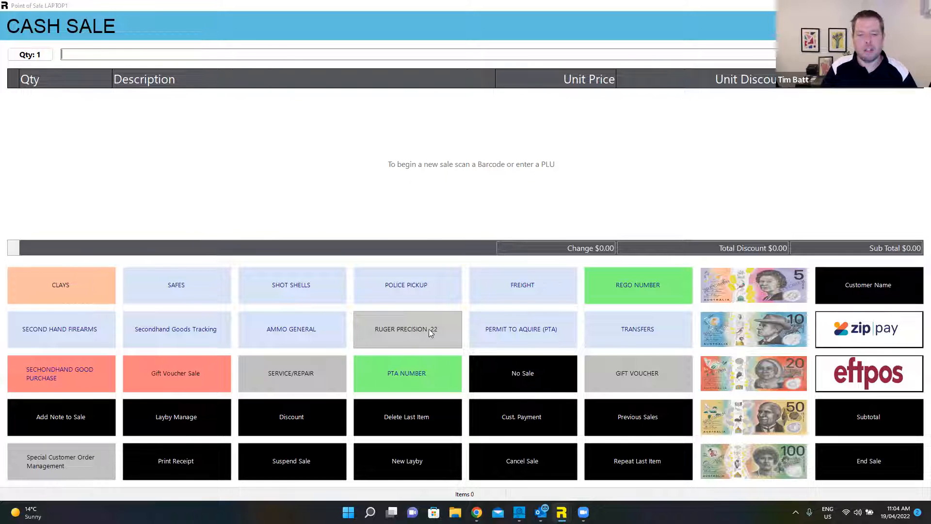
Step: Add one RUGER PRECISION .22 with serial t87578 to the sale at $1,099.00
left_click(421, 331)
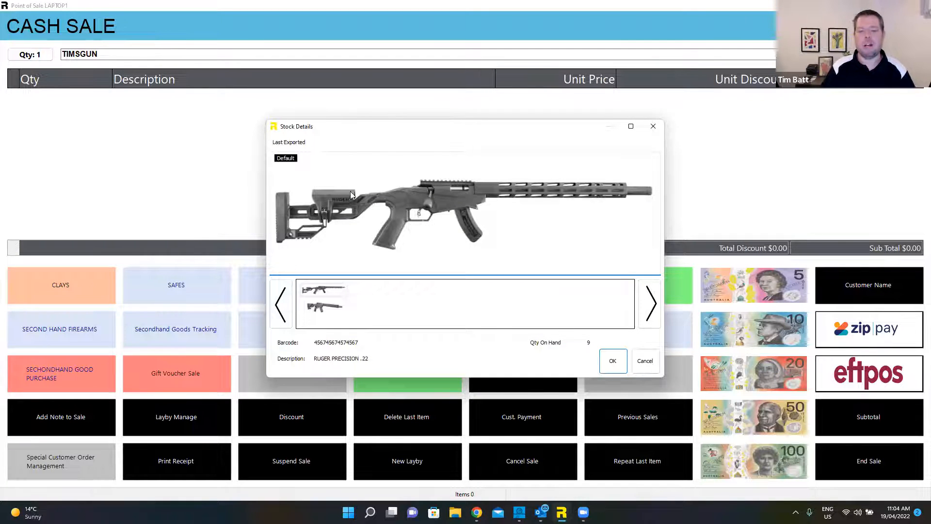
left_click(615, 361)
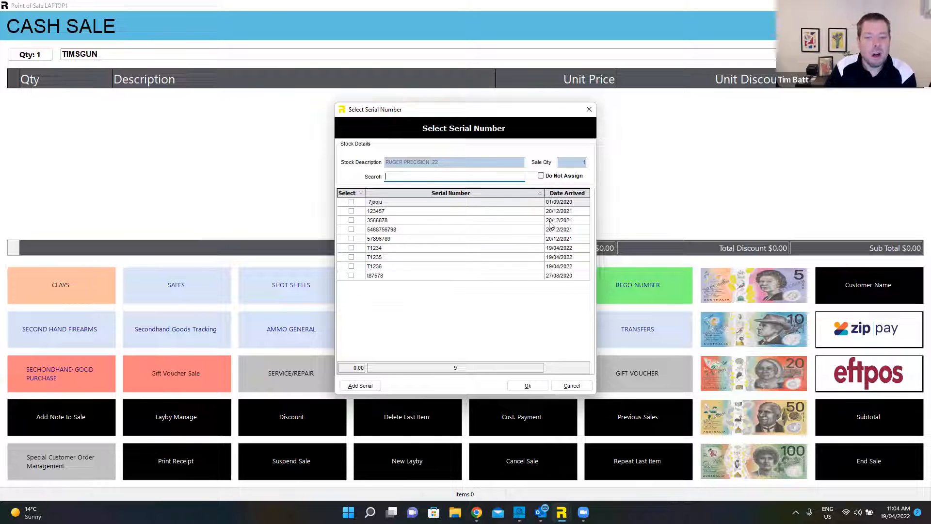
left_click(568, 193)
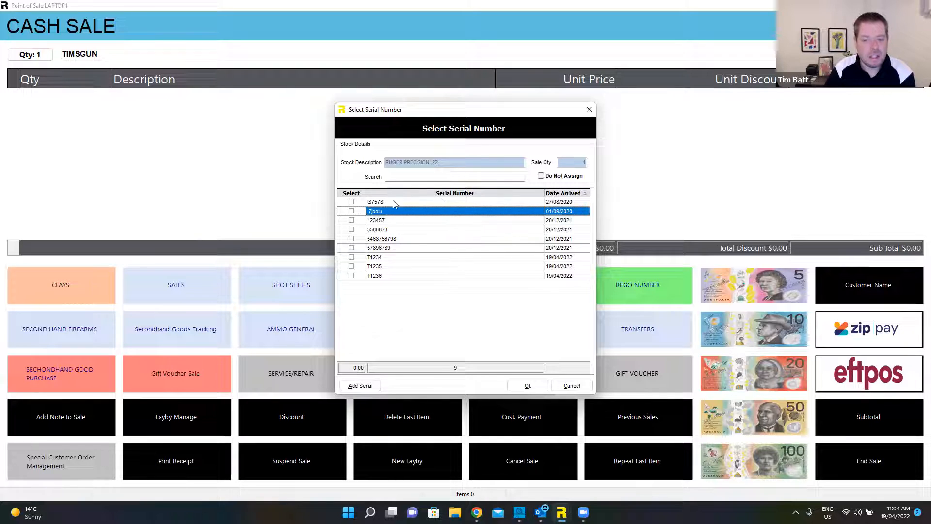
left_click(351, 202)
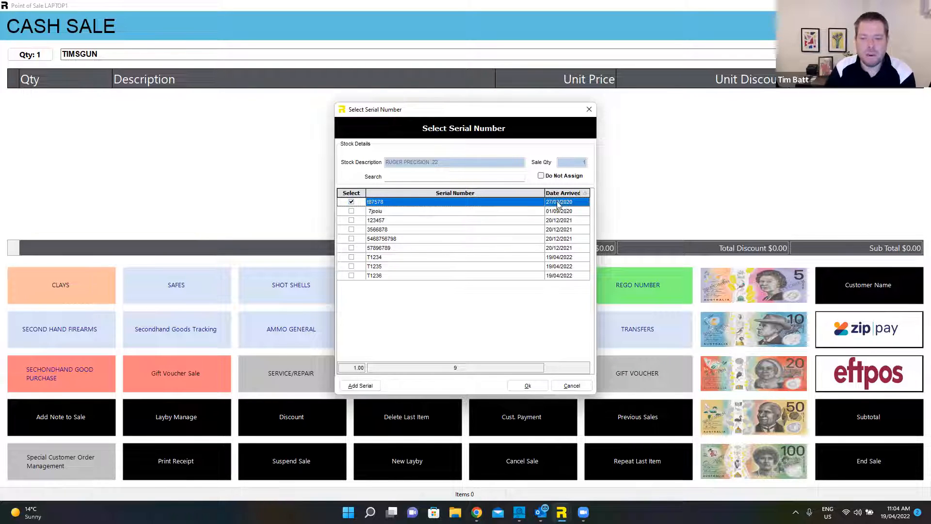
left_click(528, 386)
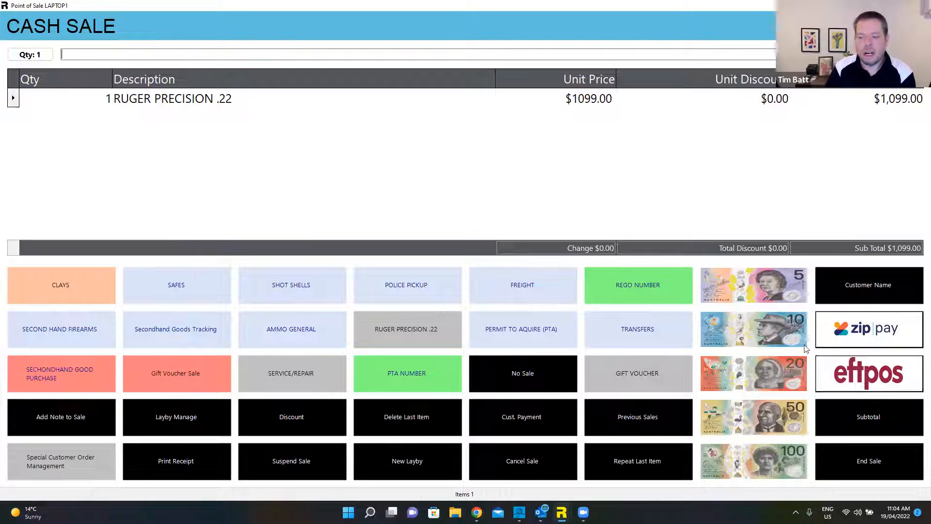
Step: Attach the customer to the sale and give the Ruger a 5% discount, totalling $1,044.05
left_click(876, 291)
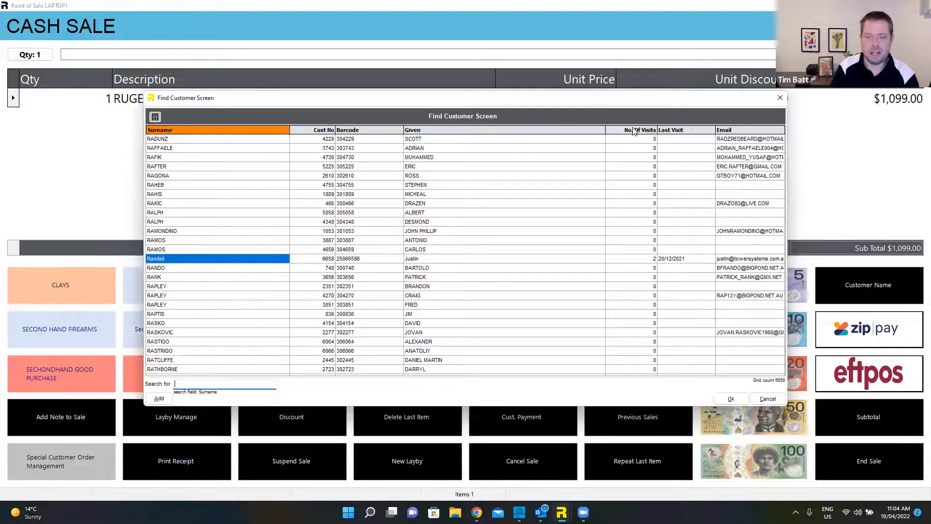
key("Return")
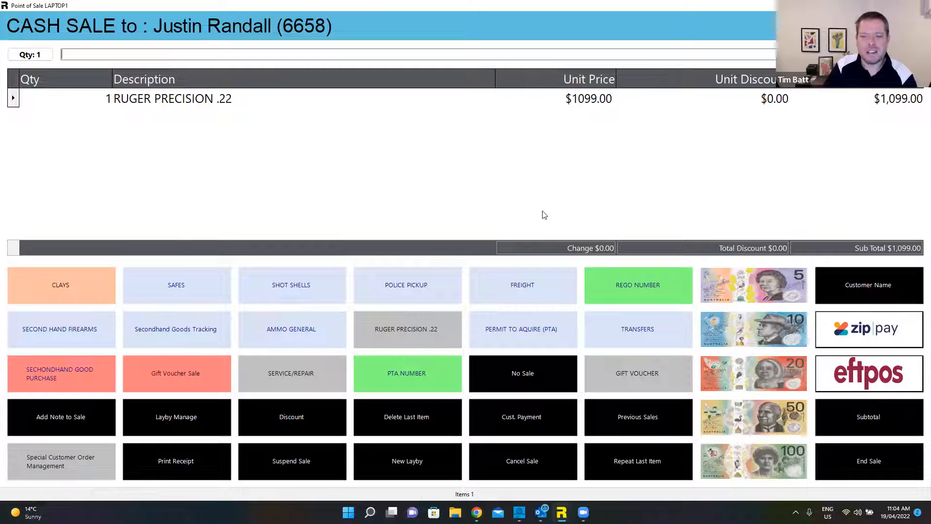
left_click(769, 100)
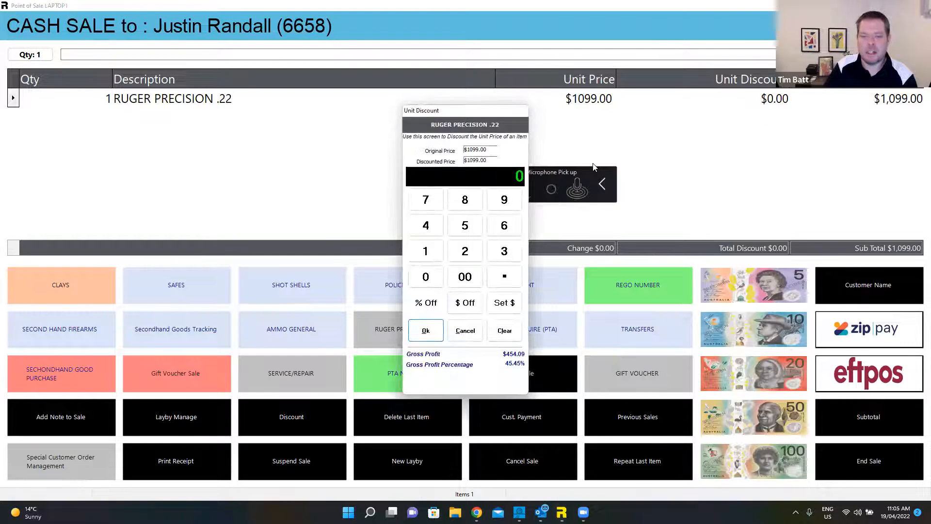
left_click(509, 304)
left_click(426, 302)
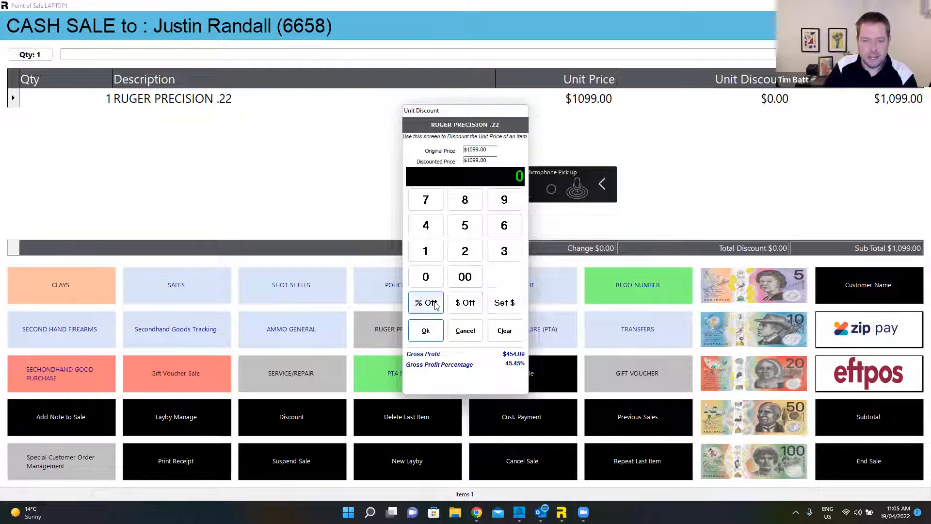
left_click(464, 226)
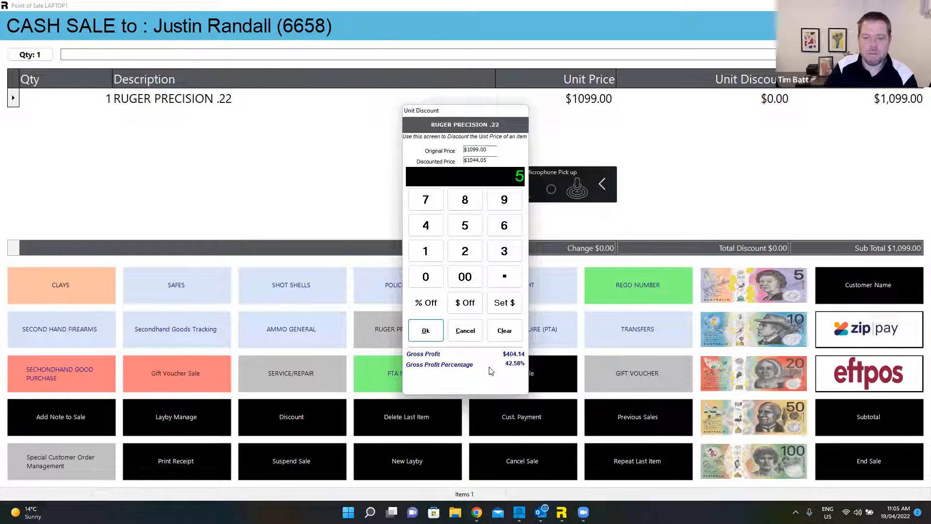
left_click(429, 335)
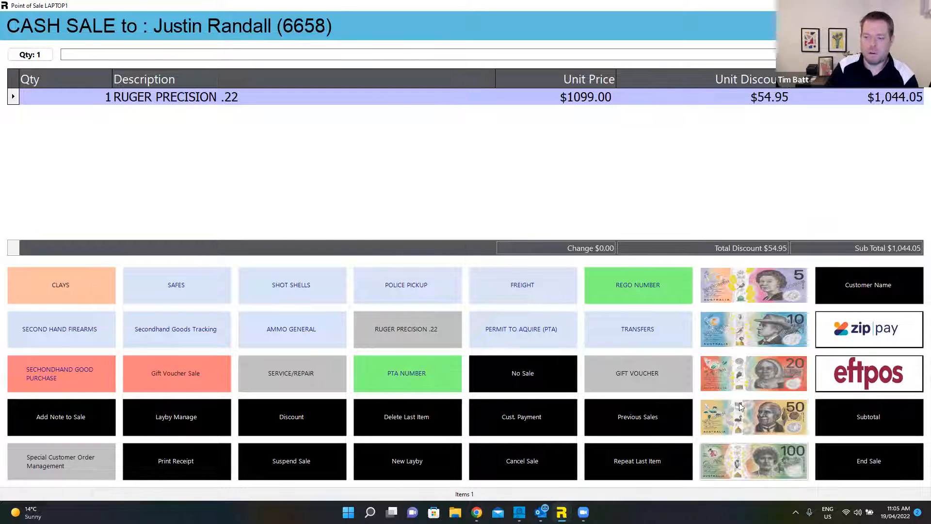
Step: Pay the $1,044.05 by eftpos with staff initials and close the invoice preview
left_click(882, 378)
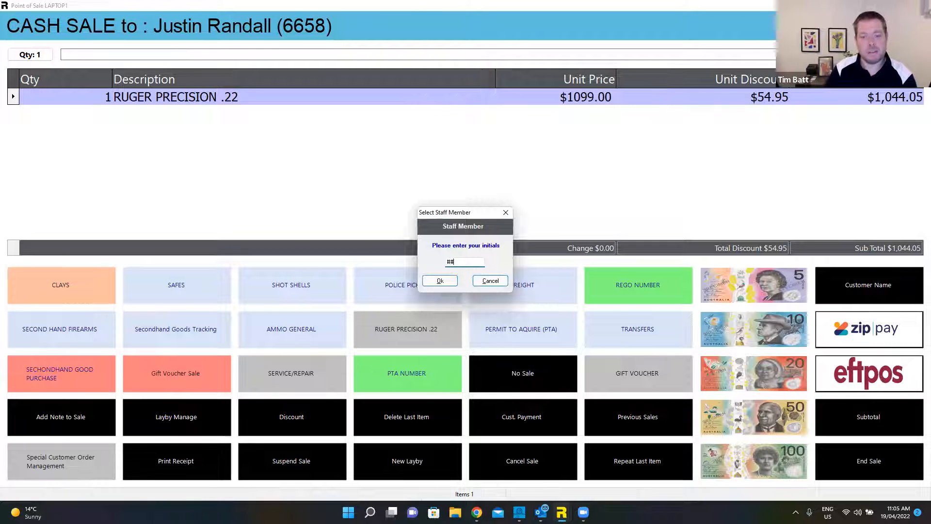
left_click(439, 282)
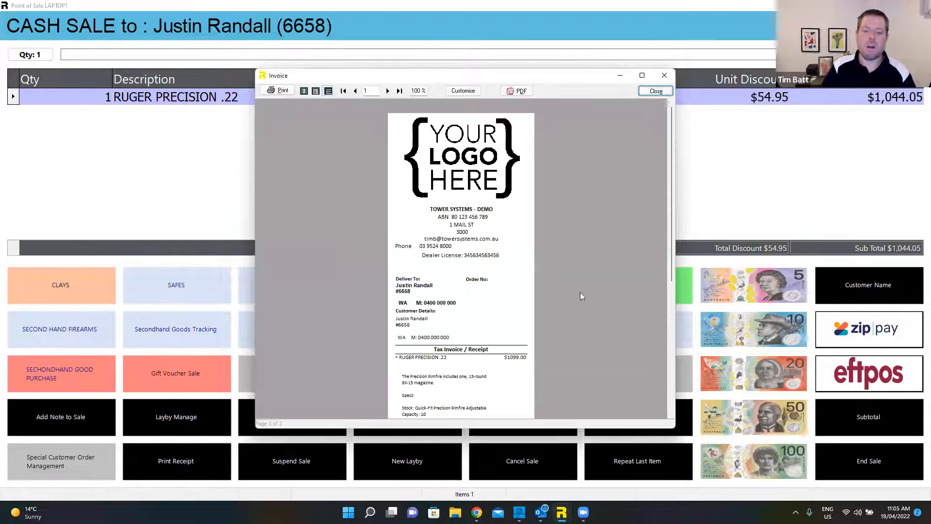
left_click_drag(671, 192, 680, 294)
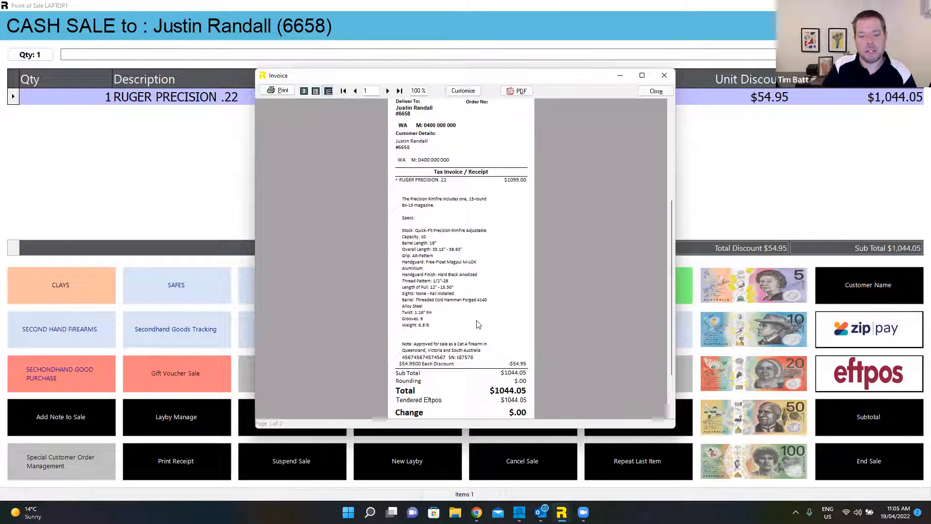
left_click(665, 95)
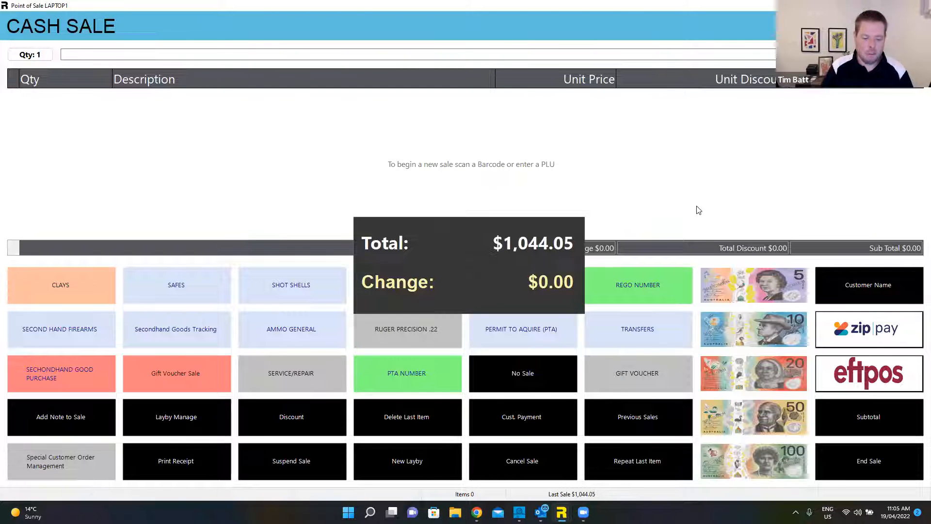
Step: Browse the customer's previous sales, including the latest RUGER PRECISION .22 sale
key("F4")
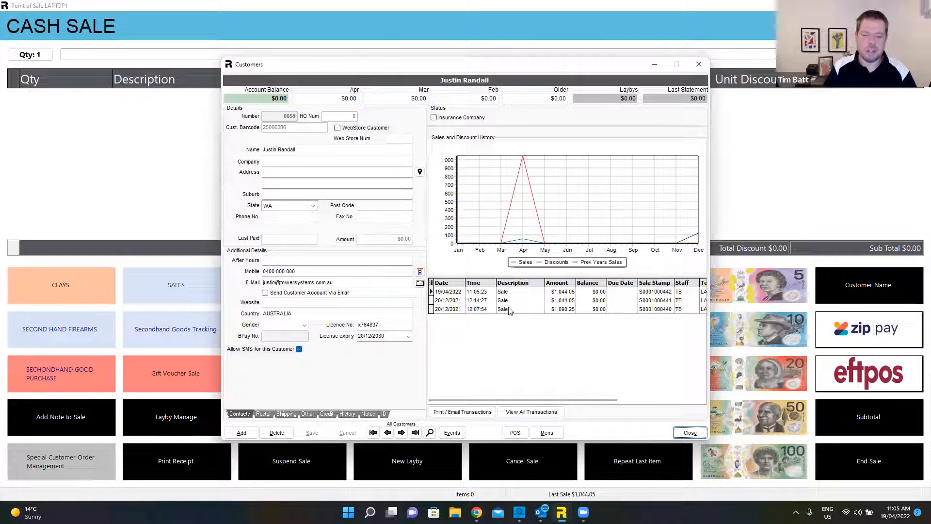
left_click(544, 414)
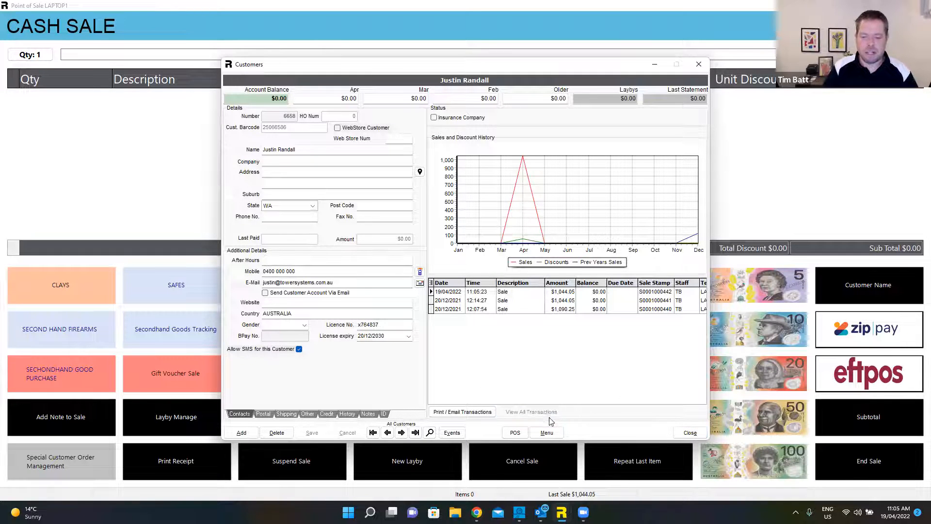
left_click(564, 113)
left_click(561, 122)
left_click(559, 129)
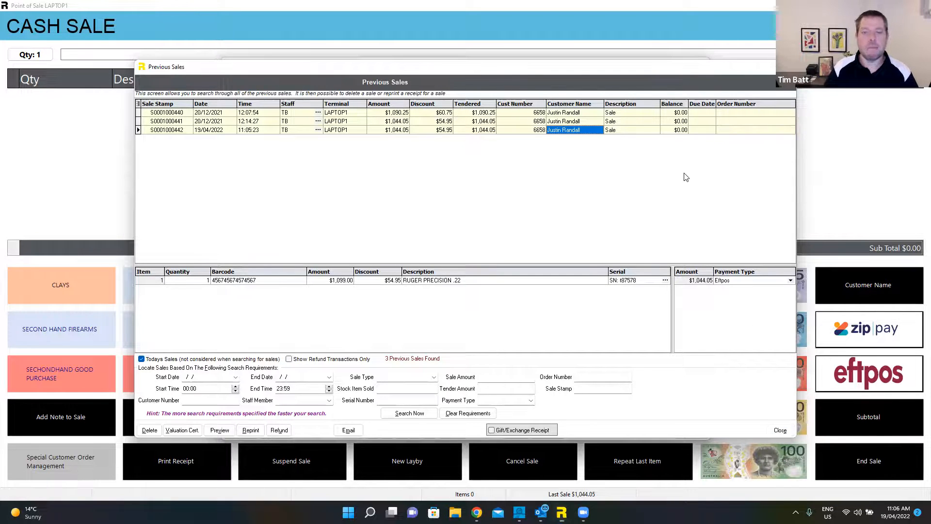
Step: Close the customer windows and leave the point of sale for the main menu
key("Escape")
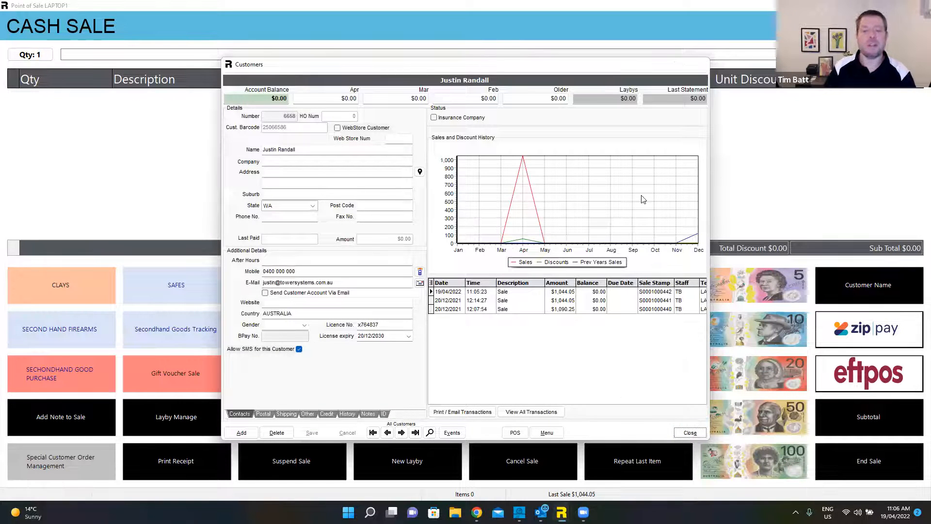
key("Escape")
key("Escape")
key("Return")
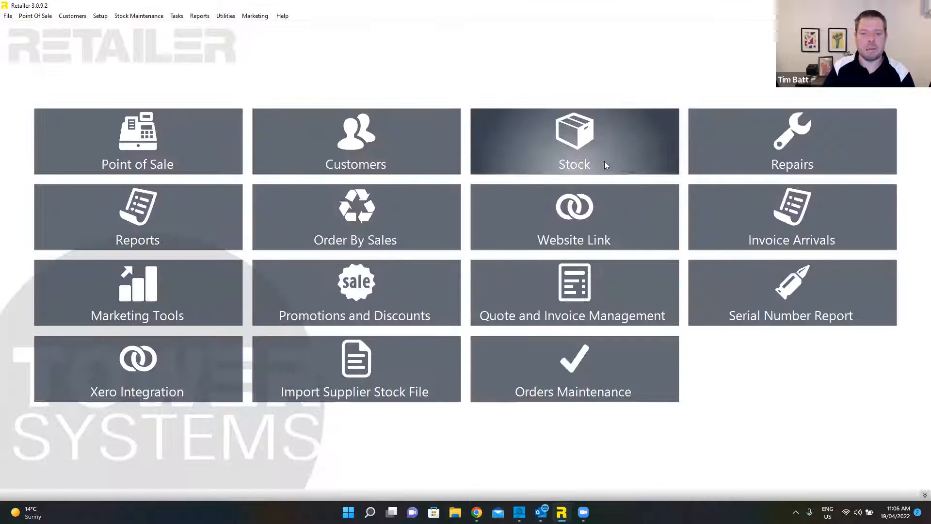
Step: Start a Stock invoice arrival from NIOA TRADING with the supplier's invoice number
left_click(594, 148)
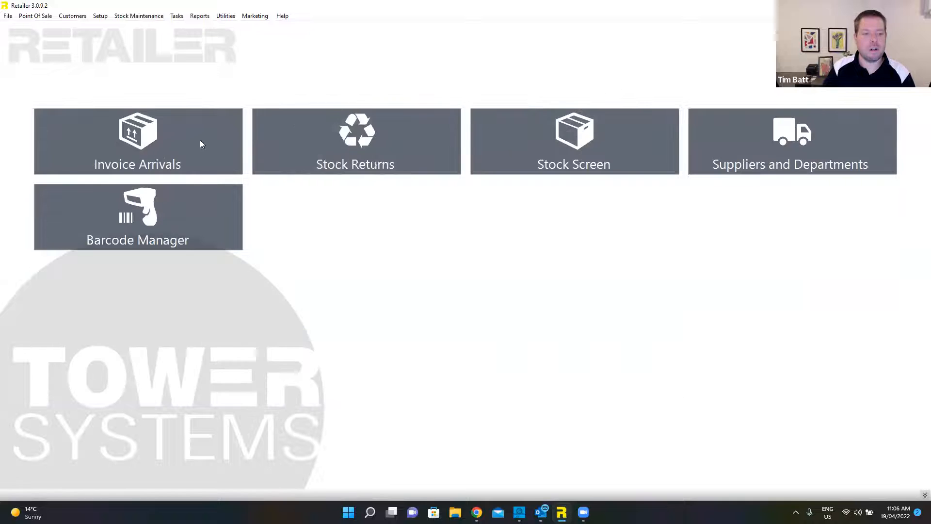
left_click(154, 156)
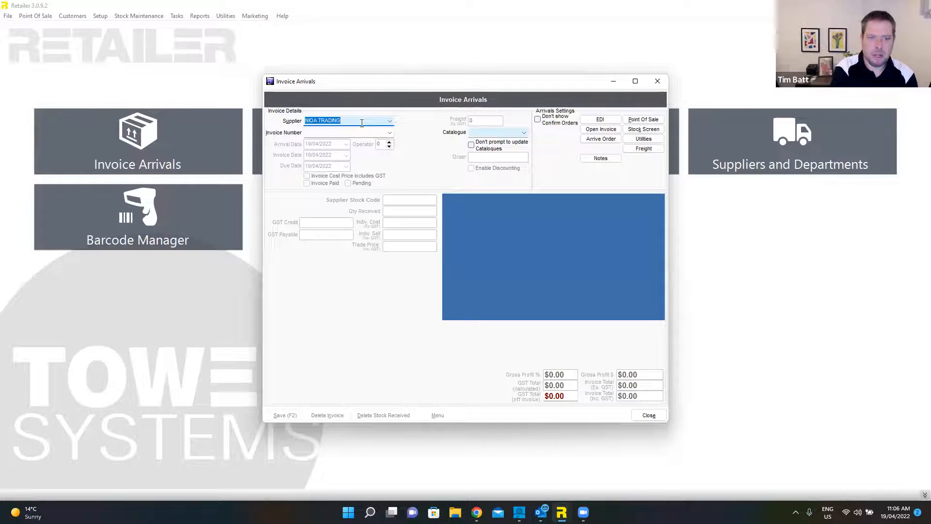
key("Tab")
type("98798769867")
key("Tab")
key("Tab")
key("Tab")
key("Tab")
key("Tab")
key("Tab")
key("Tab")
key("Tab")
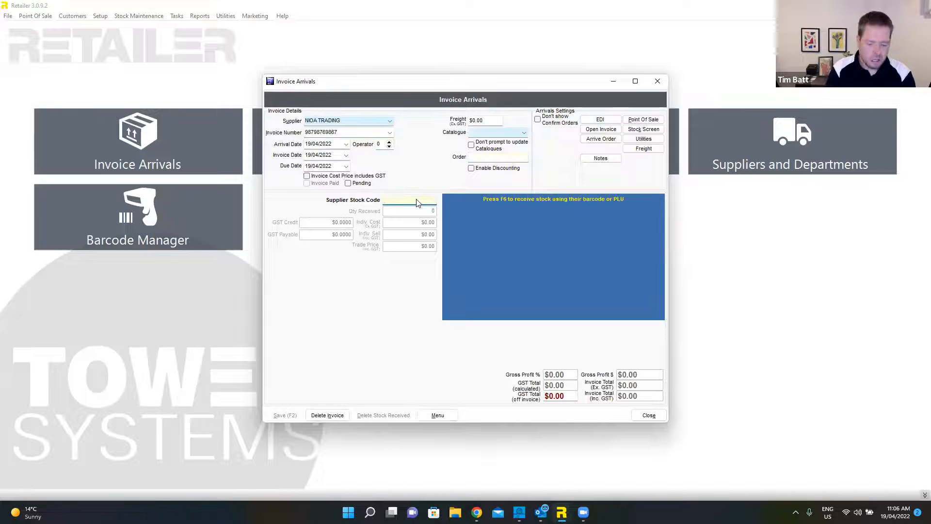
Step: Add 3 RUGER PRECISION .22 by supplier code RUGER, keeping cost and $1,099.00 prices
key("Return")
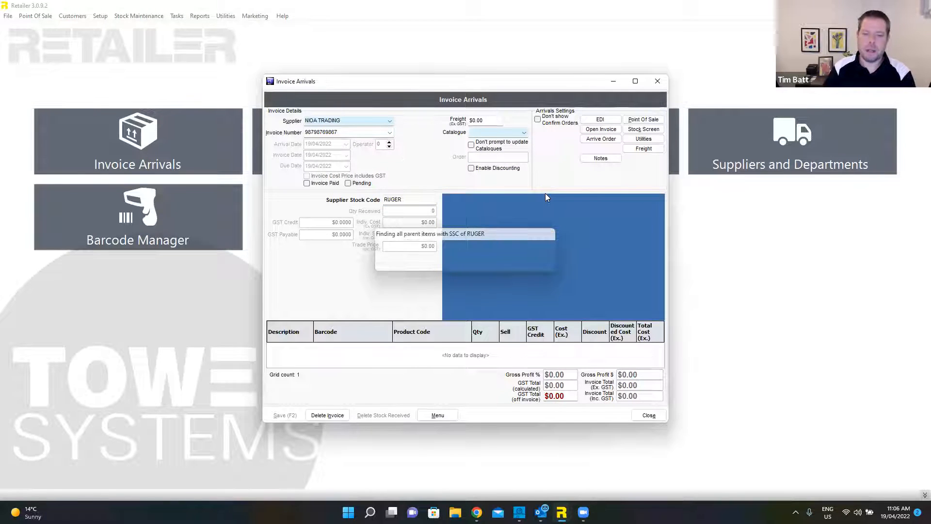
left_click(499, 303)
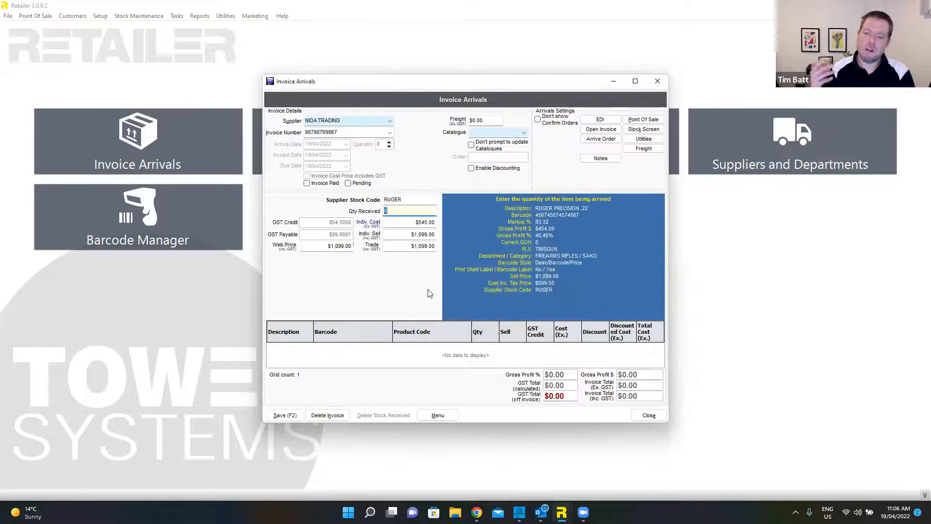
type("3")
key("Return")
key("Return")
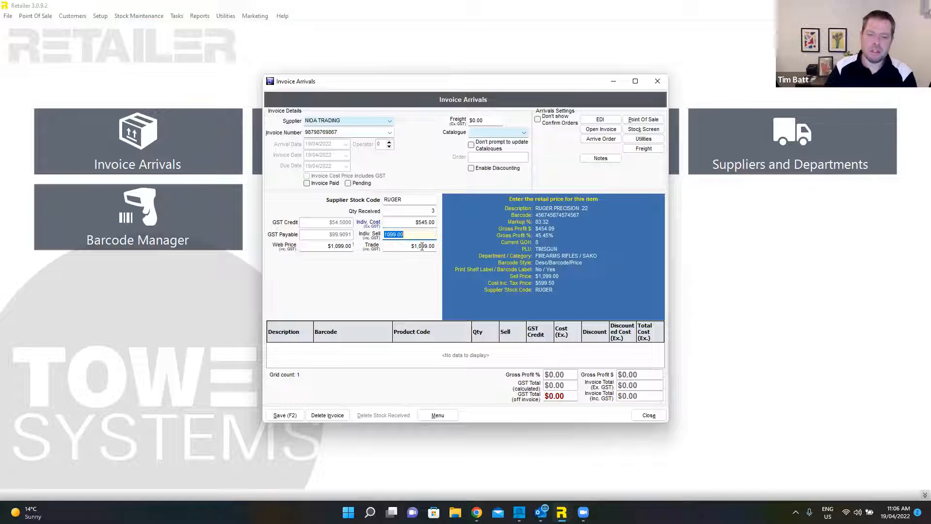
key("Return")
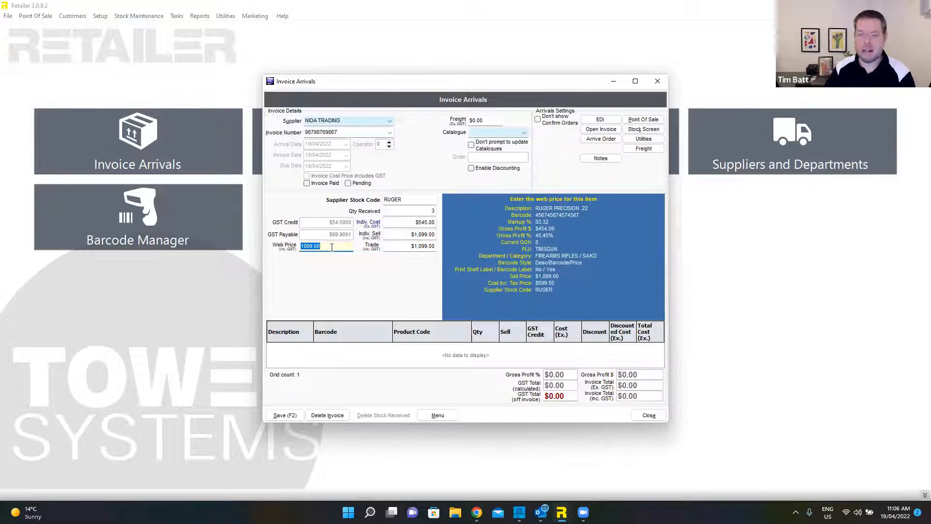
key("Return")
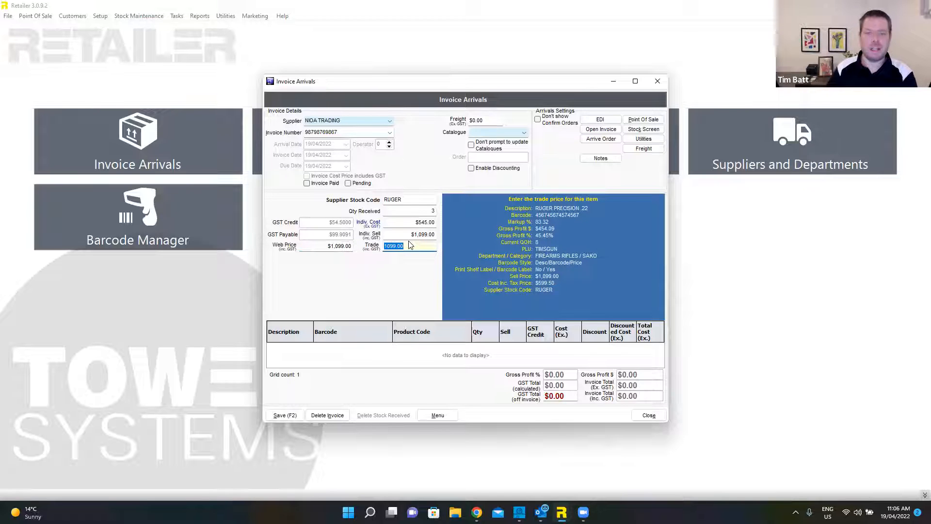
key("Return")
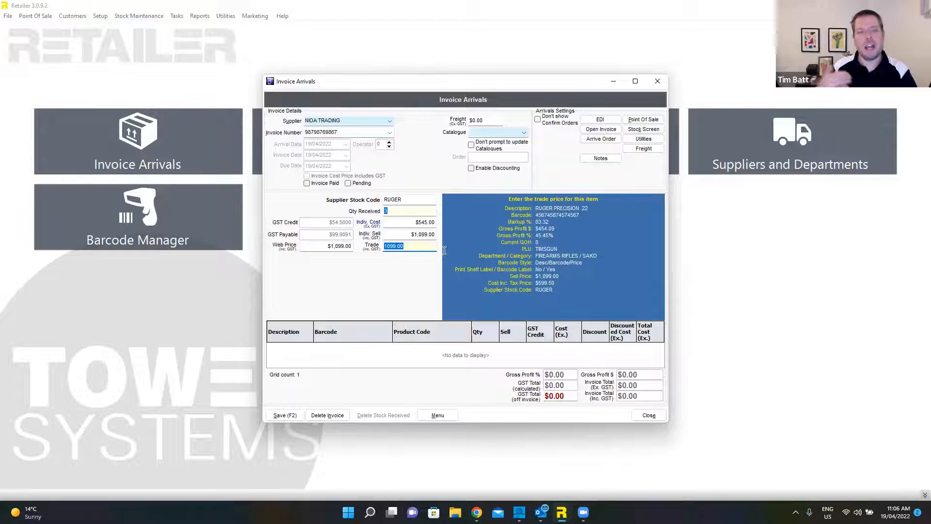
key("Return")
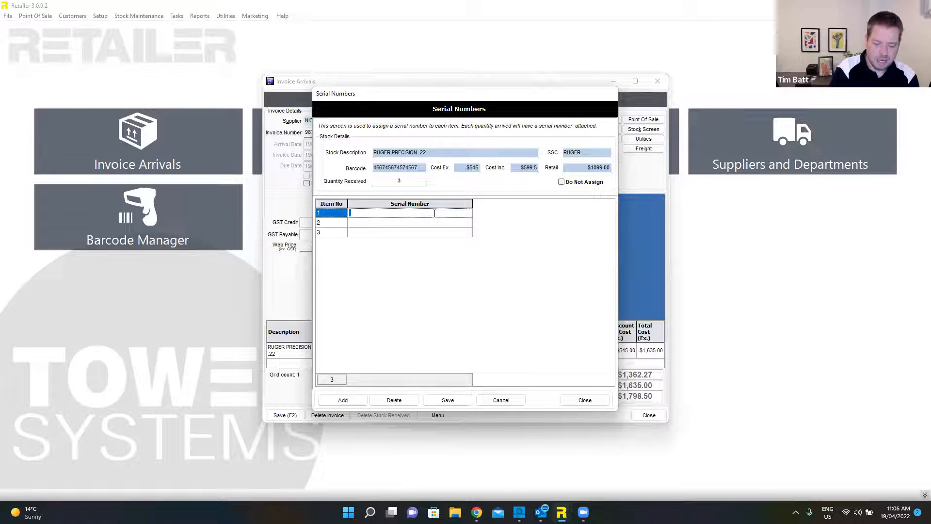
Step: Enter serials R789, R890 and R997 for the three Ruger units and save them
type("R789")
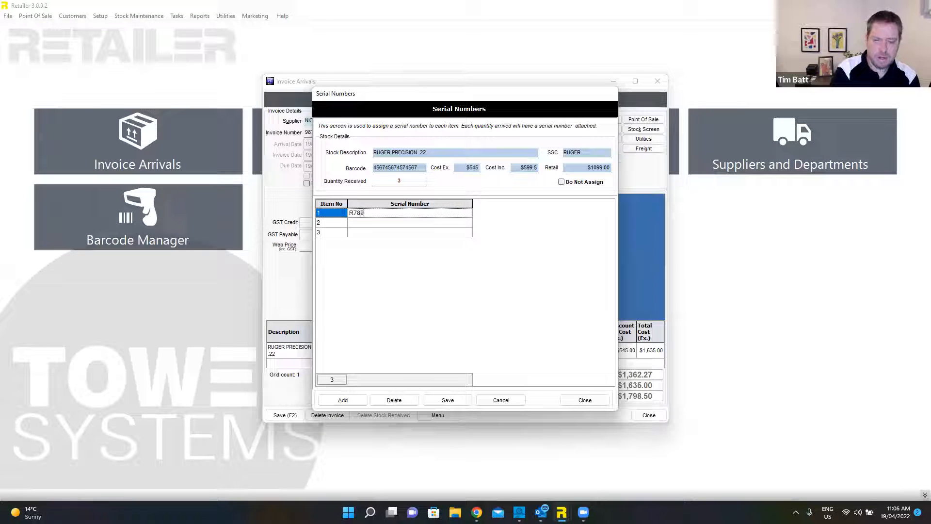
left_click(422, 221)
type("R")
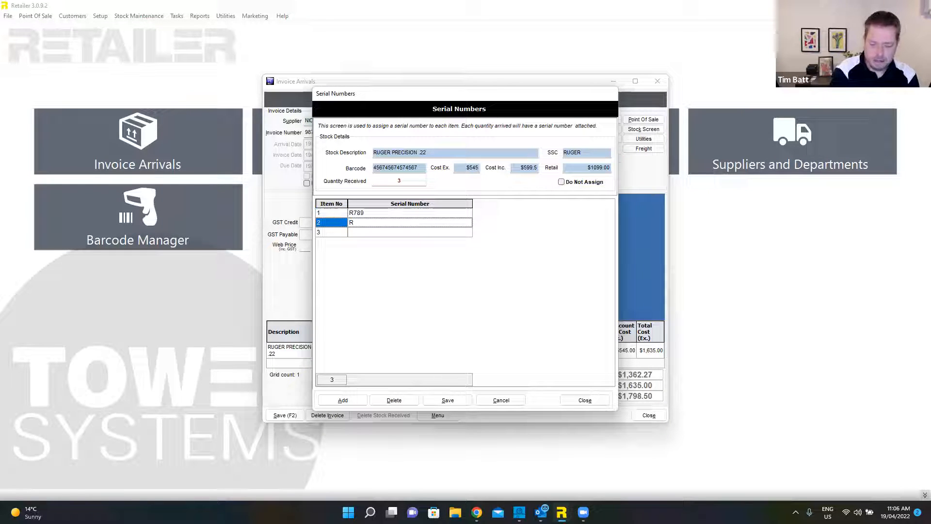
type("890")
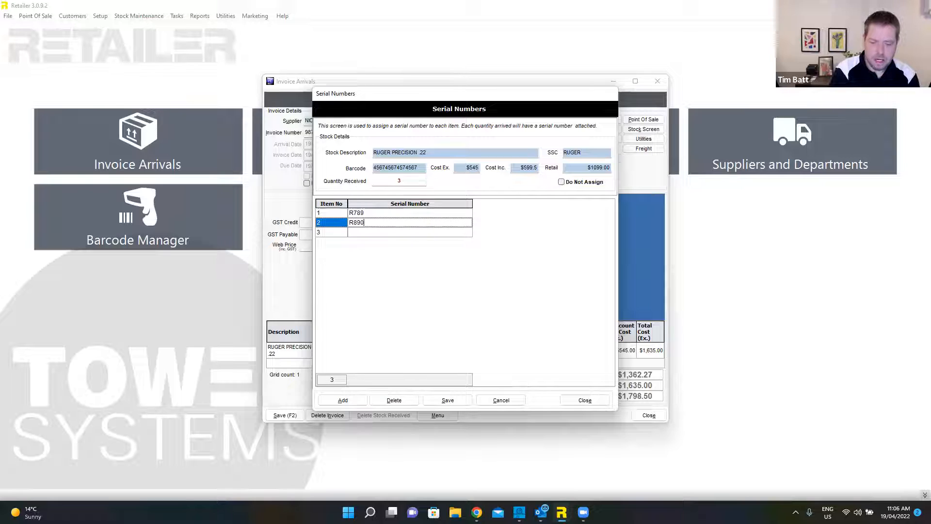
left_click(422, 232)
type("R997")
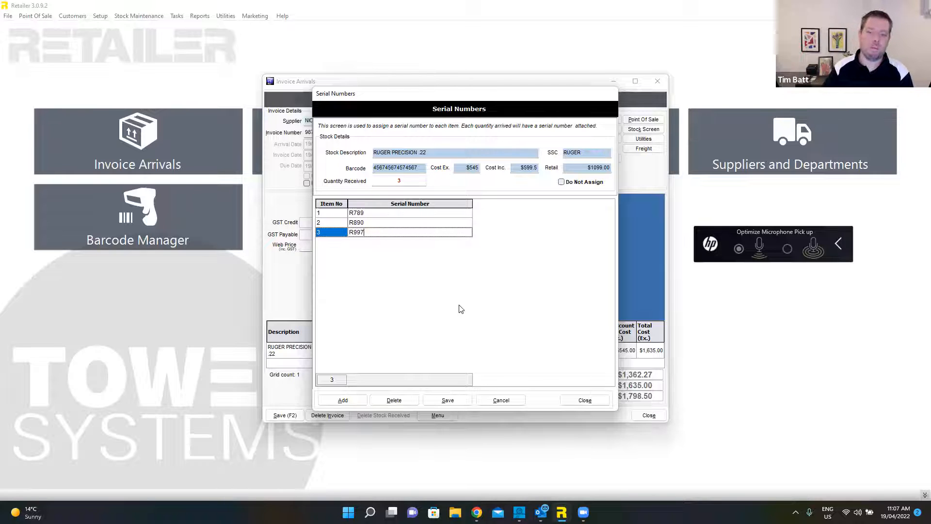
left_click(560, 183)
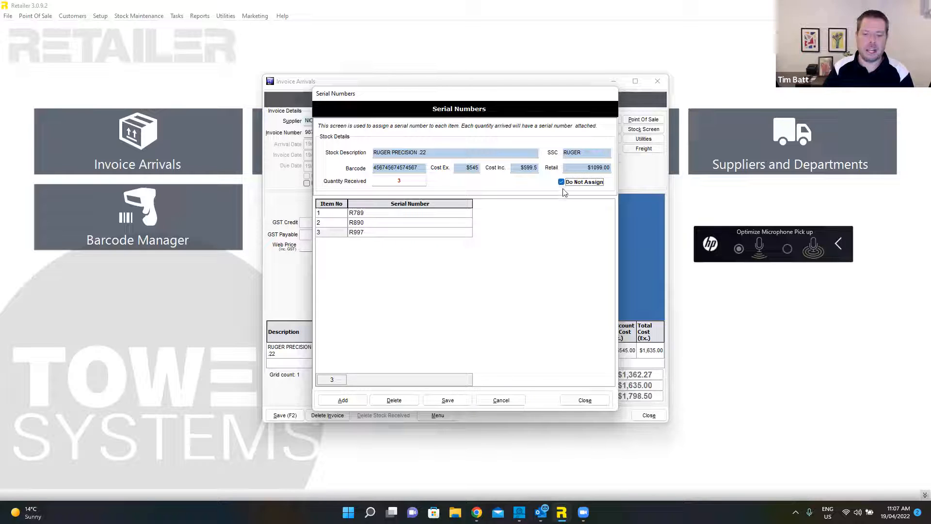
left_click(451, 402)
left_click(587, 401)
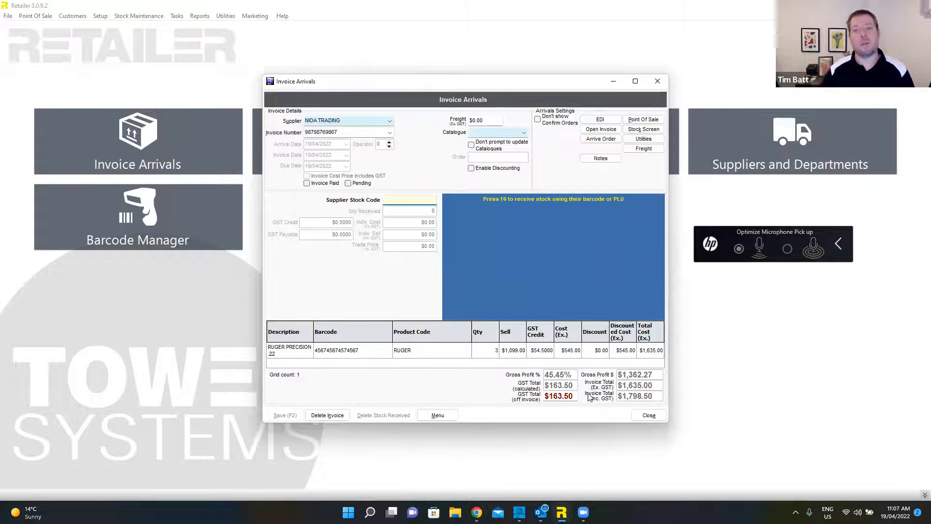
Step: Close the invoice arrival and open the RUGER PRECISION .22 stock record, now QOH 11
left_click(649, 415)
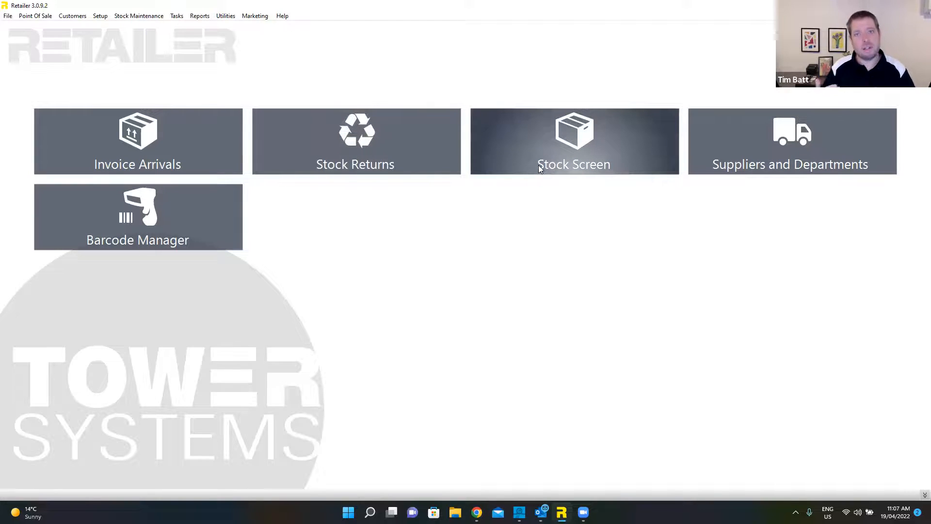
left_click(611, 160)
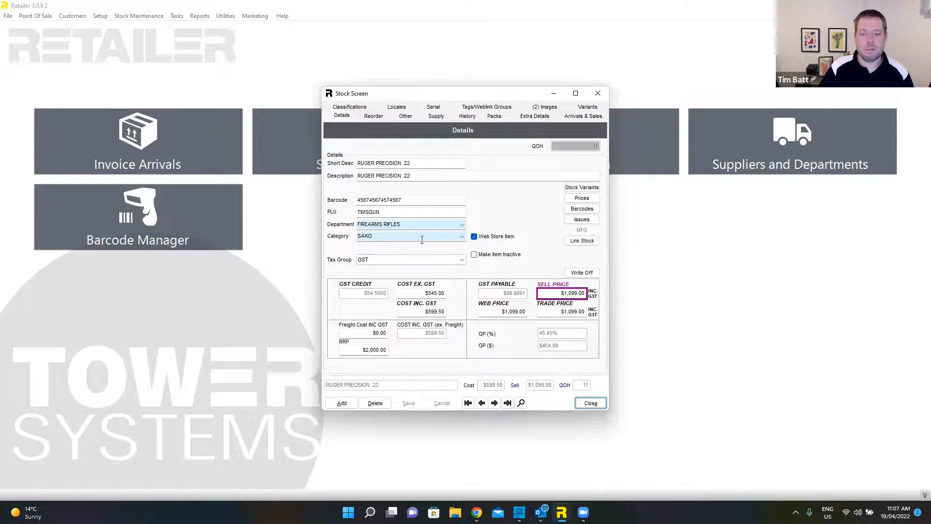
left_click(438, 107)
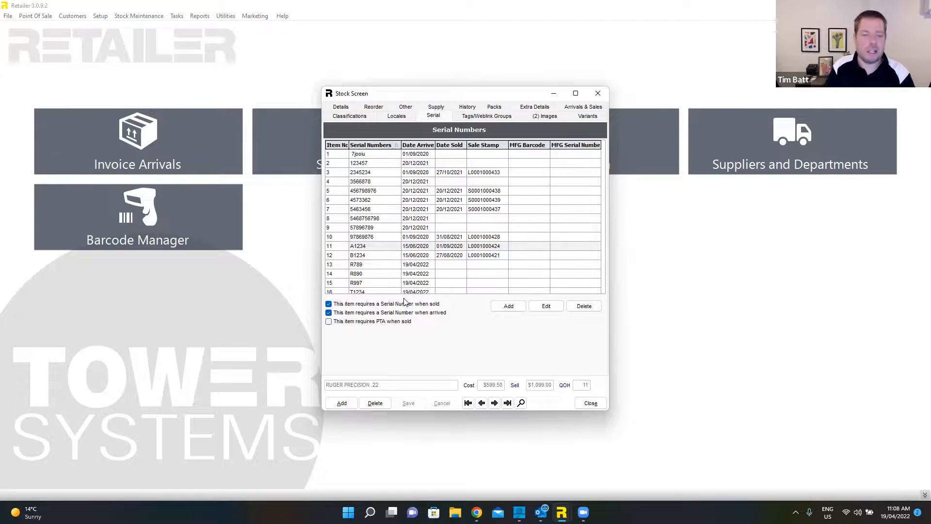
left_click(587, 404)
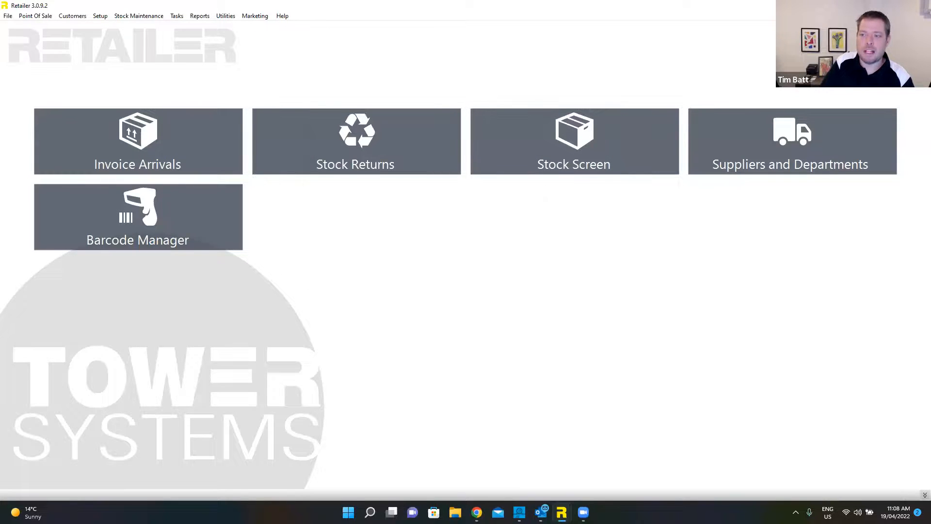
Step: From the main menu, check the Serial Number Report with Show Serial Numbers ticked, then close it
left_click(726, 217)
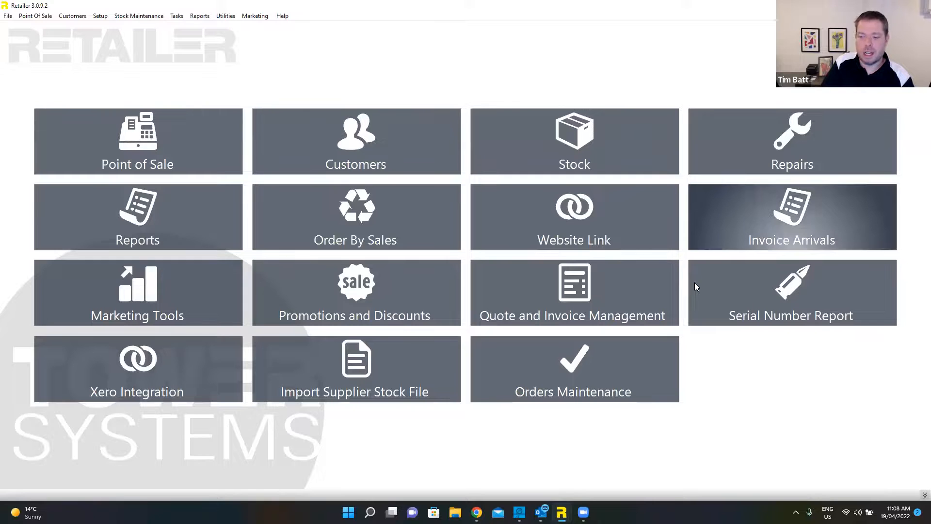
left_click(799, 288)
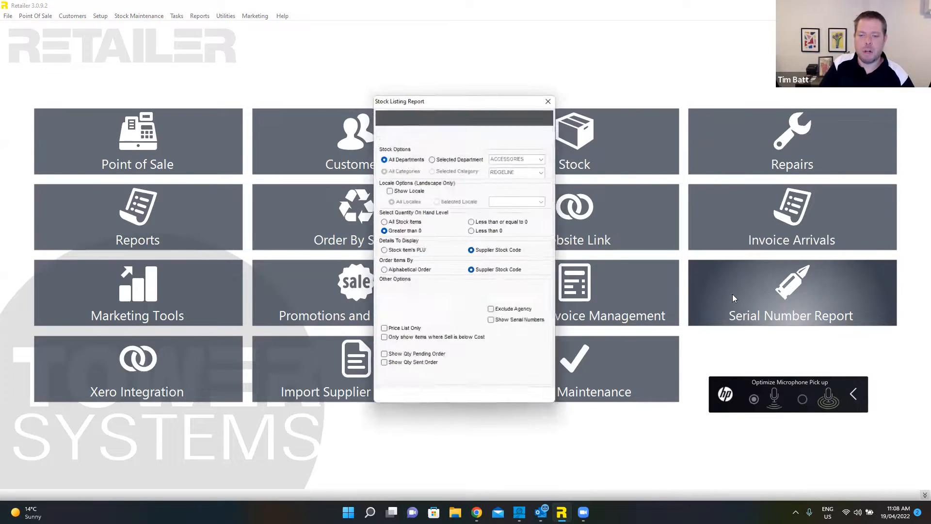
left_click(493, 323)
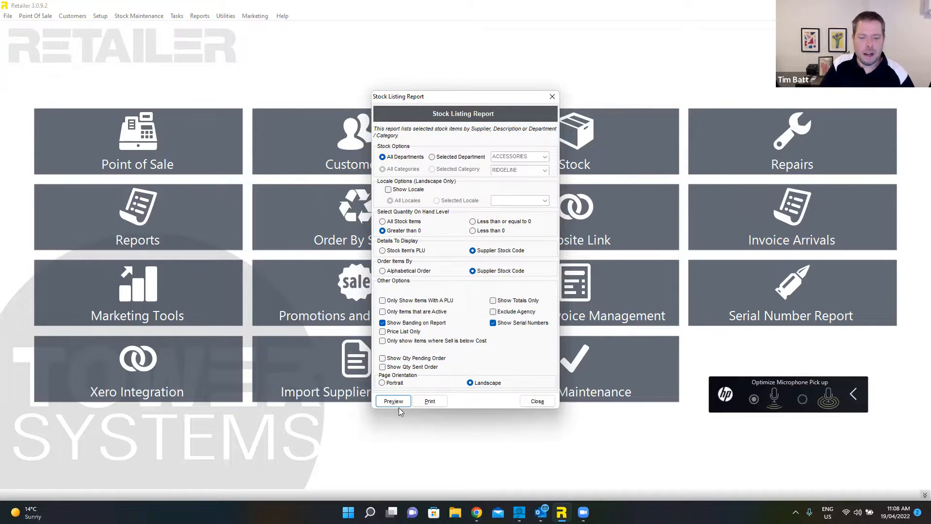
left_click(535, 403)
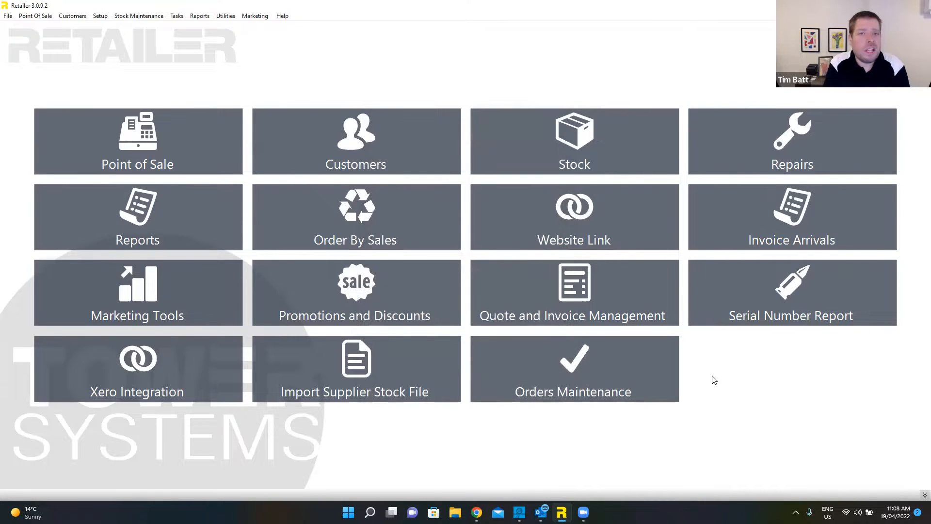